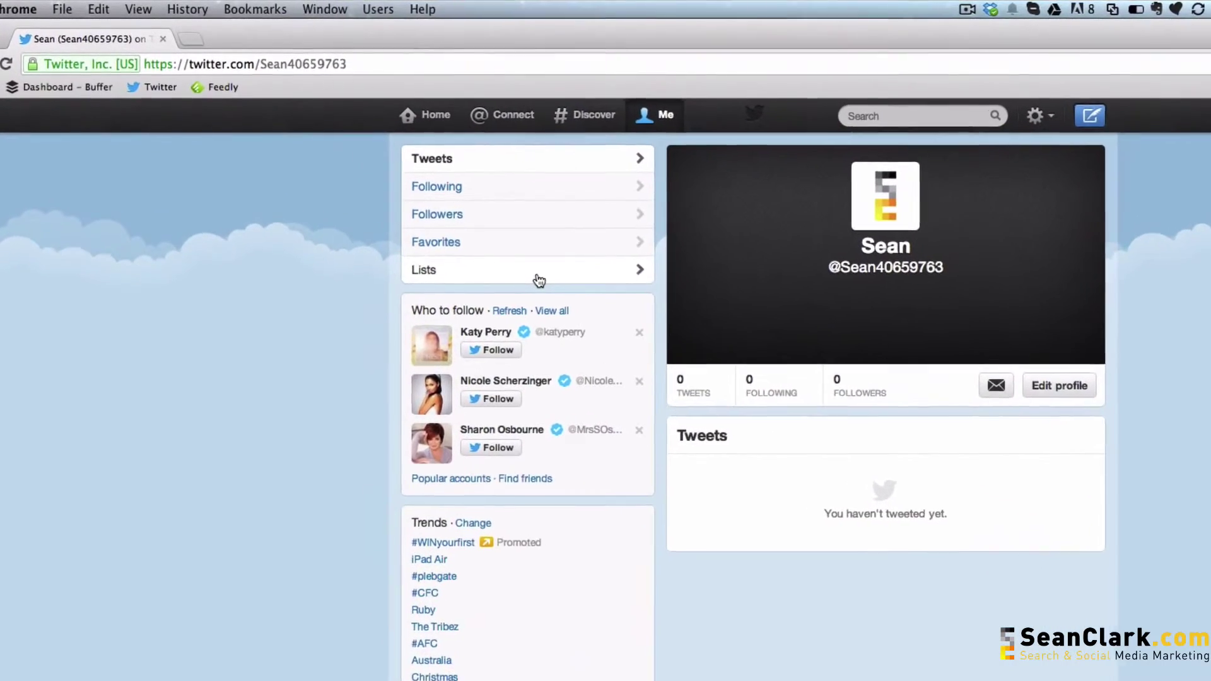
- Start a new list from the profile's lists and name it "Antiques"
{"action": "left_click", "coordinate": [588, 315]}
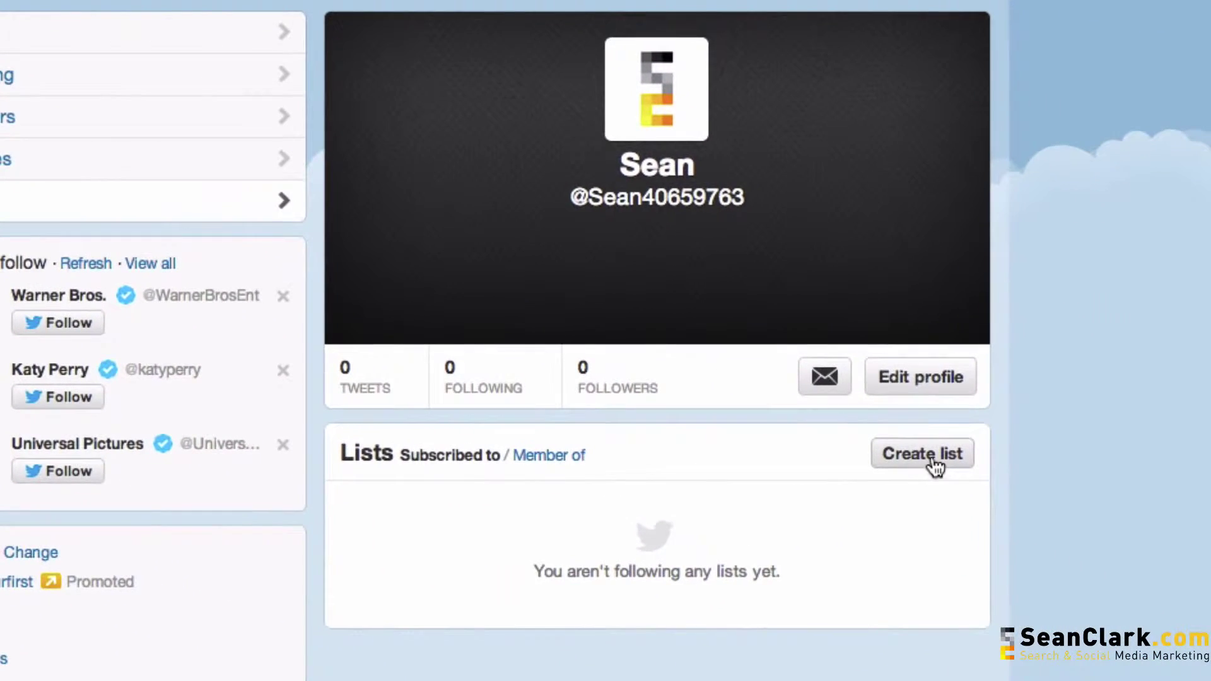
{"action": "left_click", "coordinate": [1081, 516]}
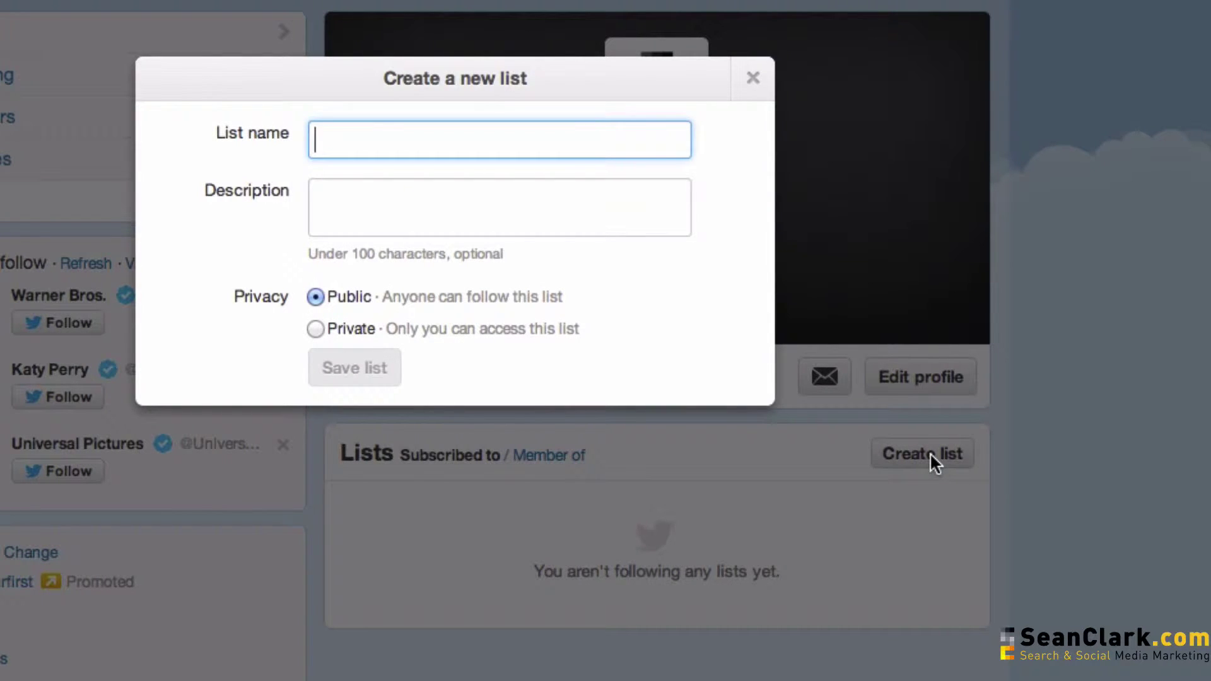
{"action": "type", "text": "An"}
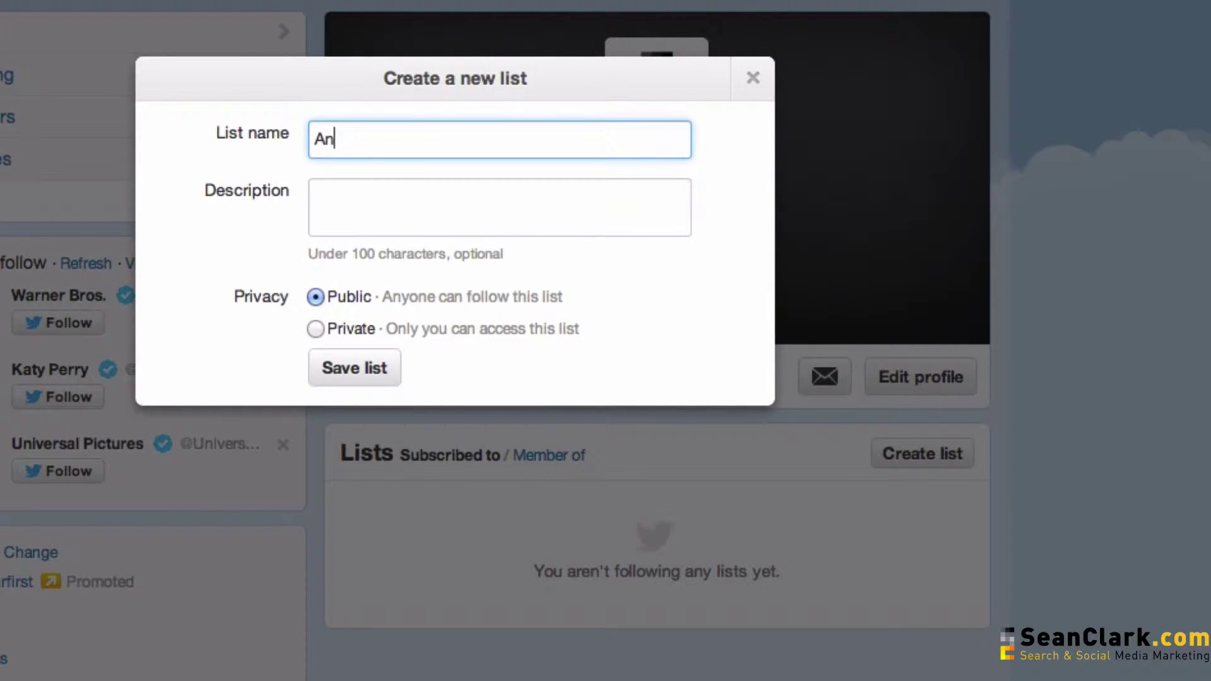
{"action": "type", "text": "tiques"}
- Give the list the description "People in the antiques industry" and save it as a private list
{"action": "left_click", "coordinate": [517, 213]}
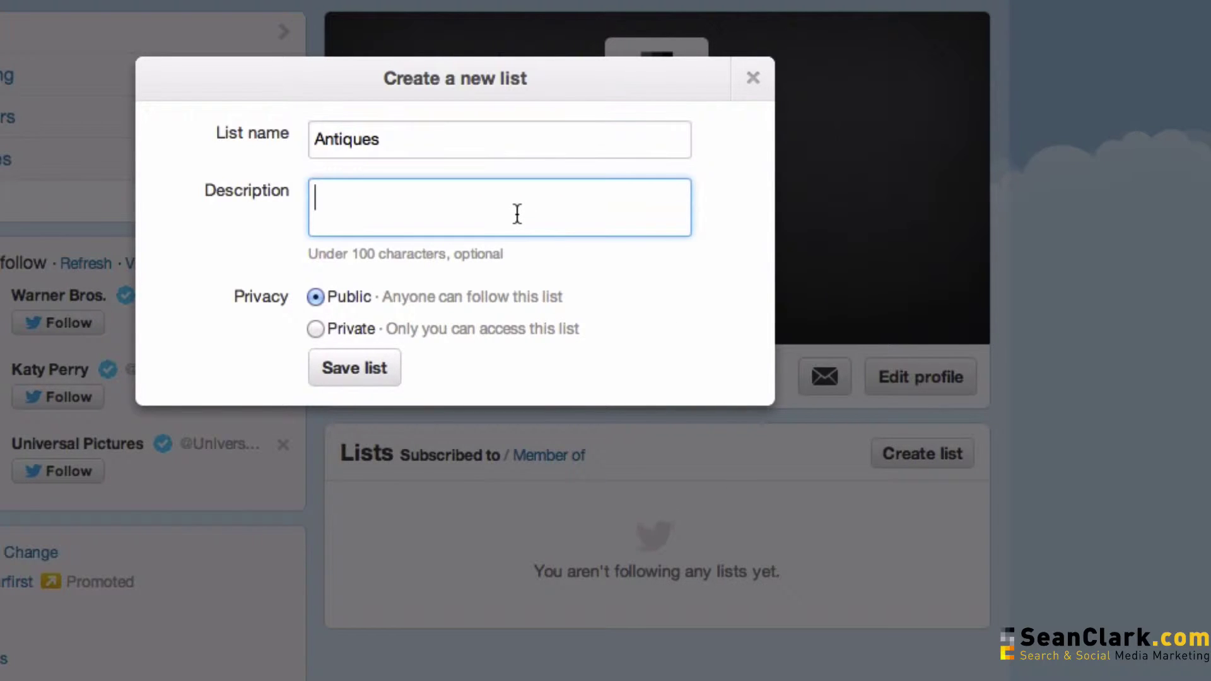
{"action": "type", "text": "People in "}
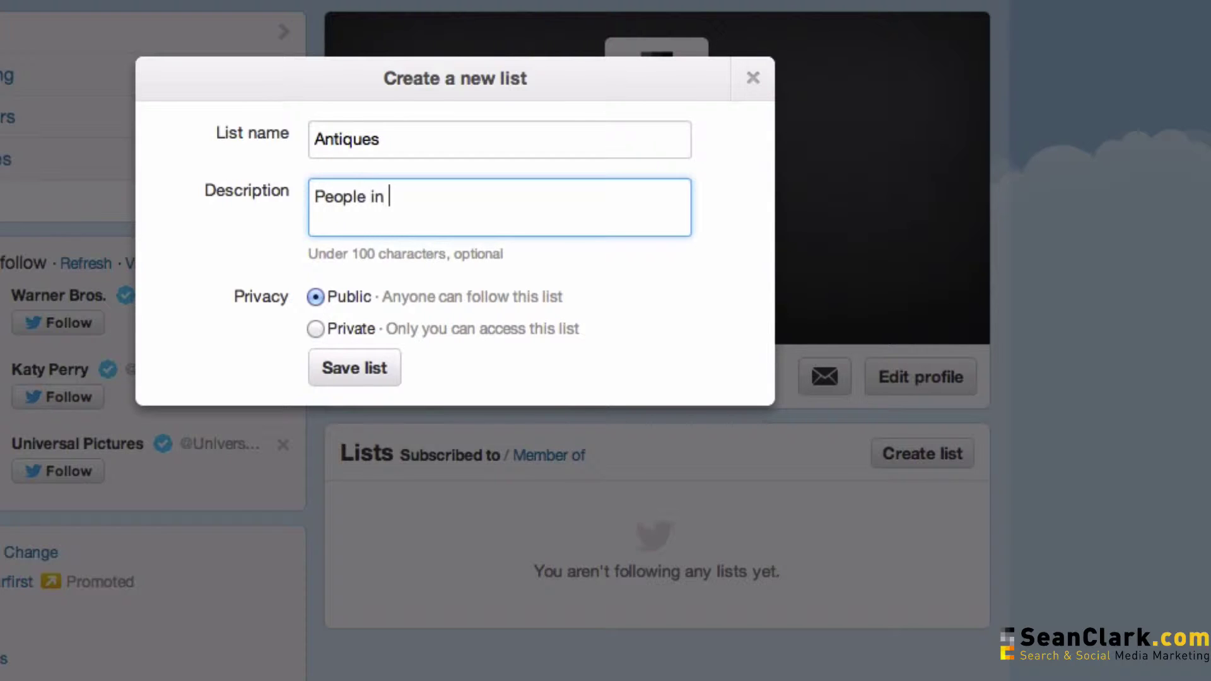
{"action": "type", "text": "the antiques u"}
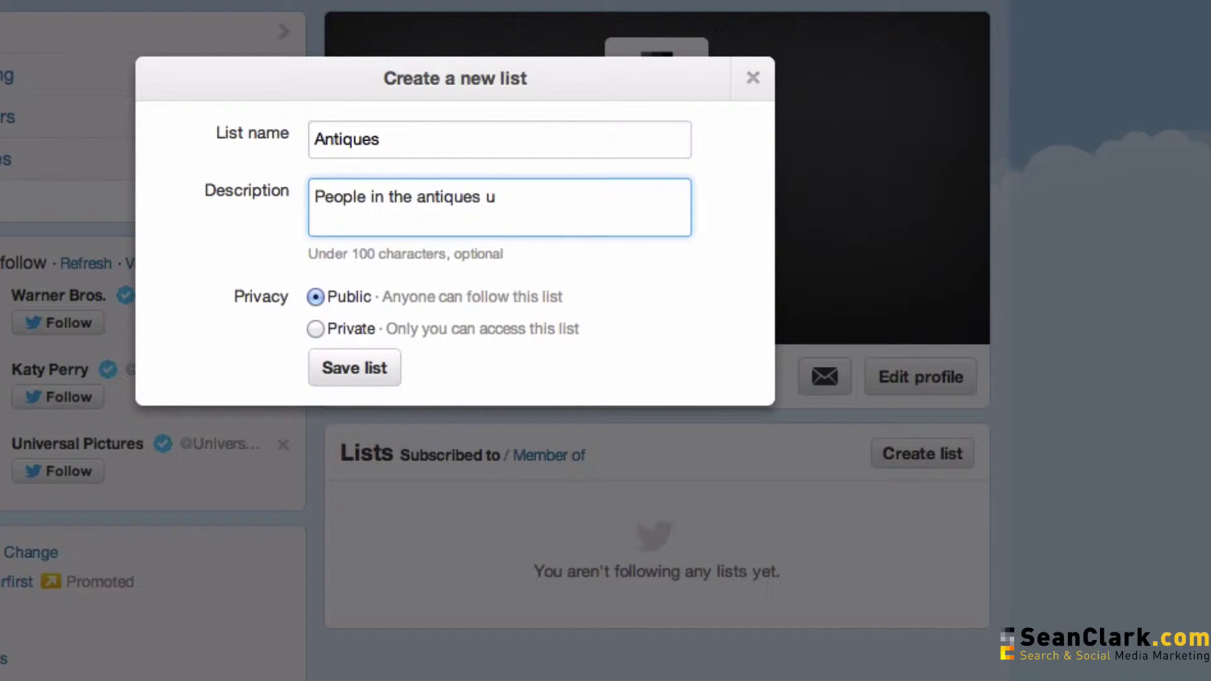
{"action": "key", "text": "BackSpace"}
{"action": "type", "text": "industry"}
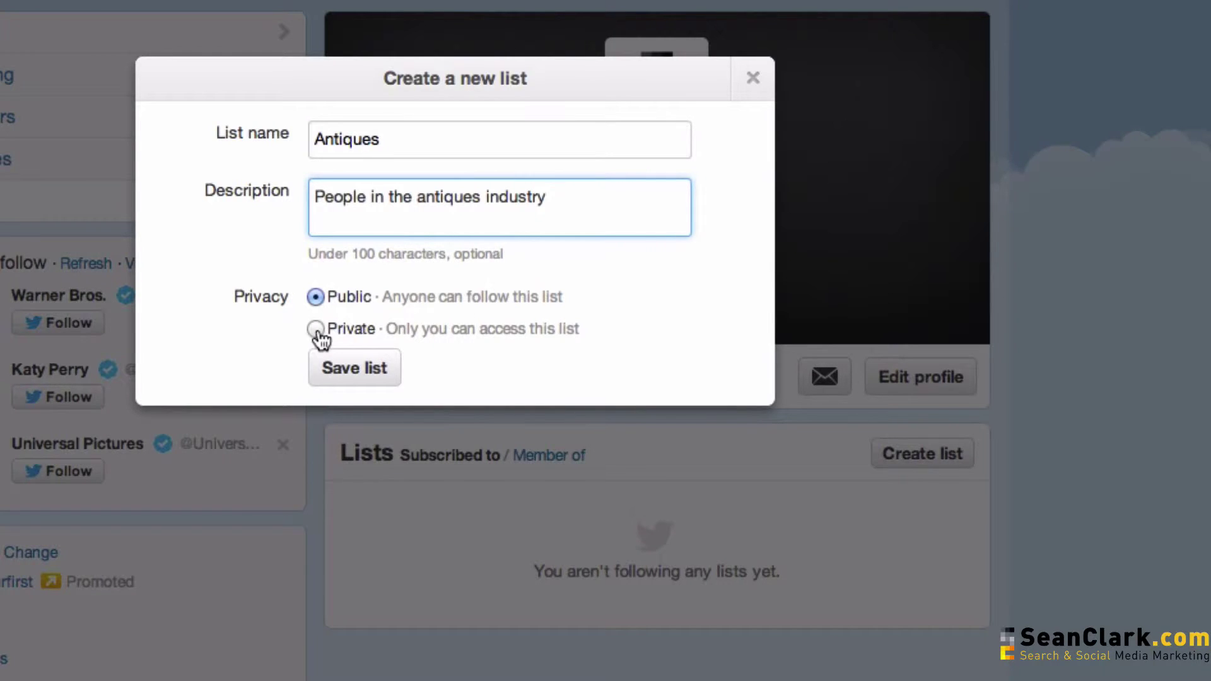
{"action": "left_click", "coordinate": [316, 329]}
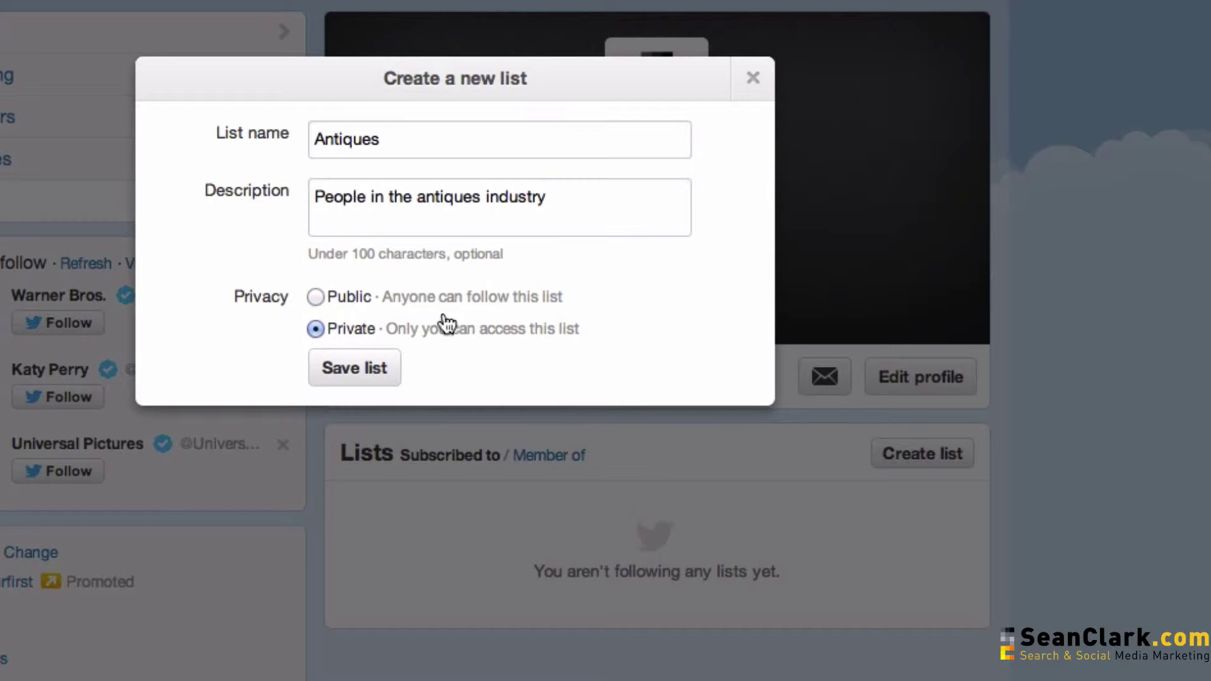
{"action": "left_click", "coordinate": [359, 377]}
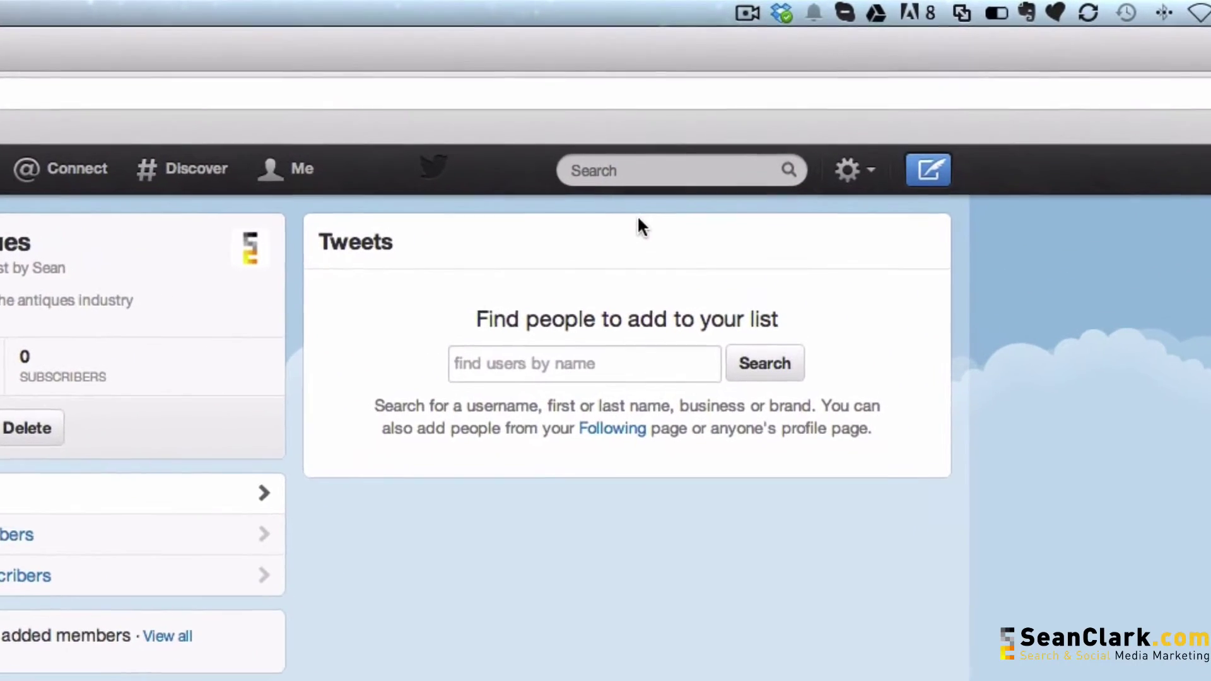
- Run a site-wide search for "antiques" to find accounts for the list
{"action": "left_click", "coordinate": [621, 183]}
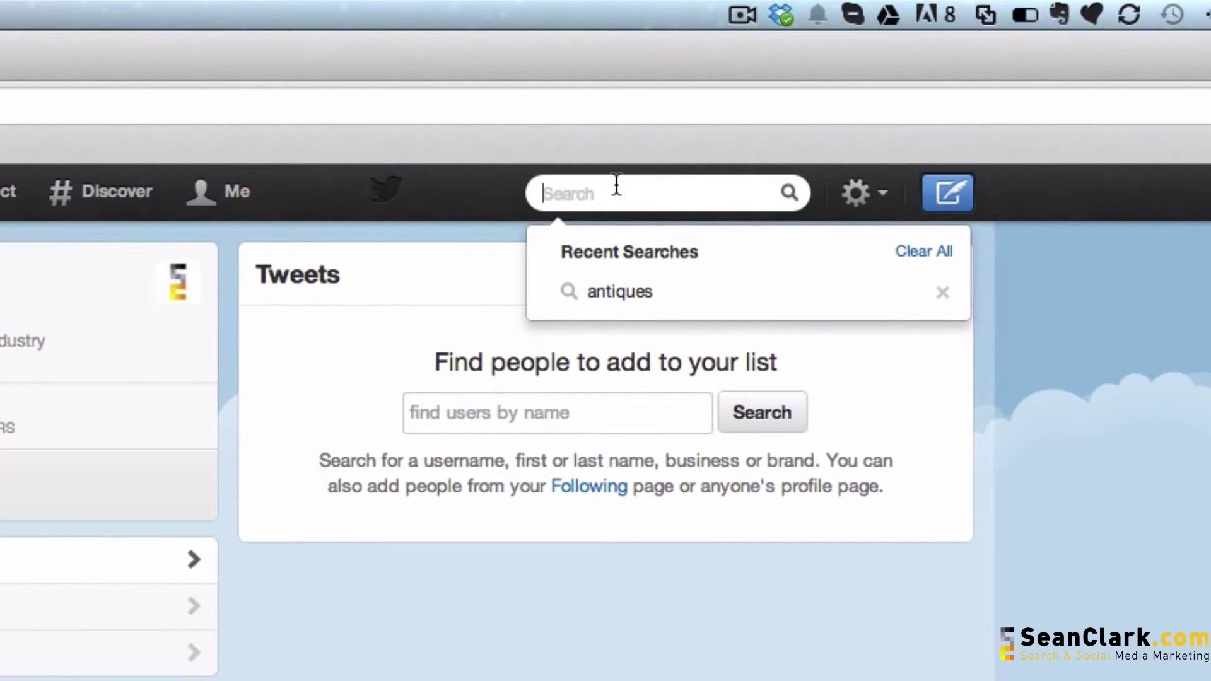
{"action": "type", "text": "a"}
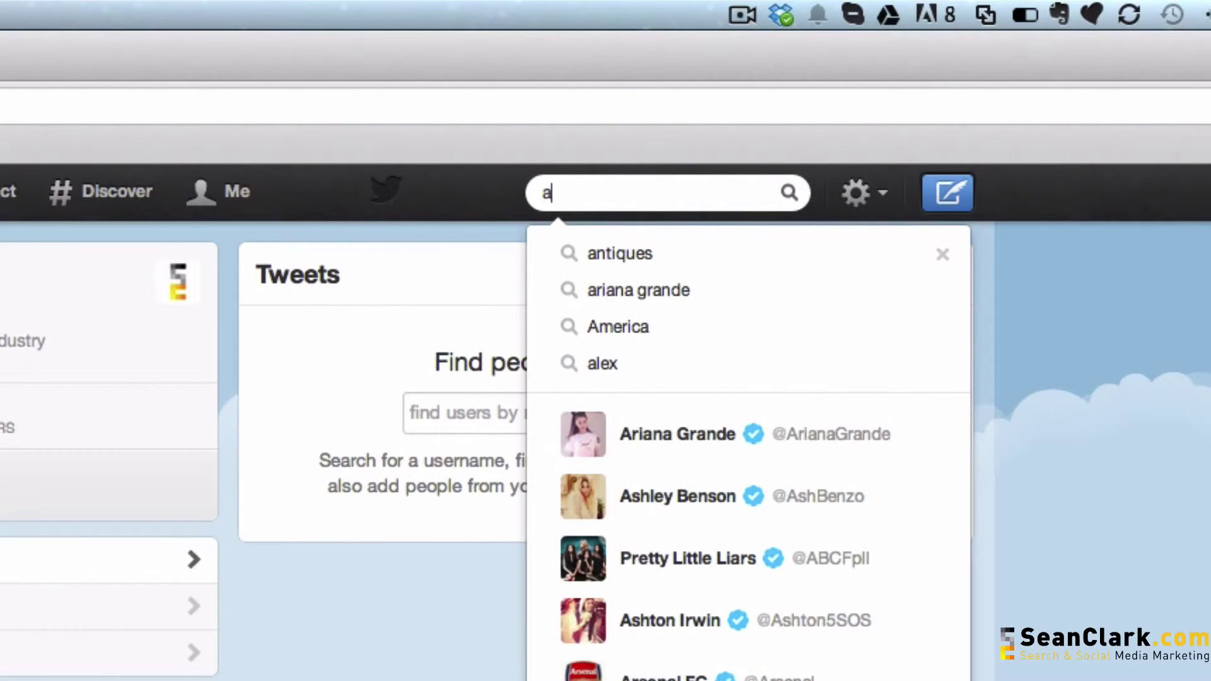
{"action": "type", "text": "nitu"}
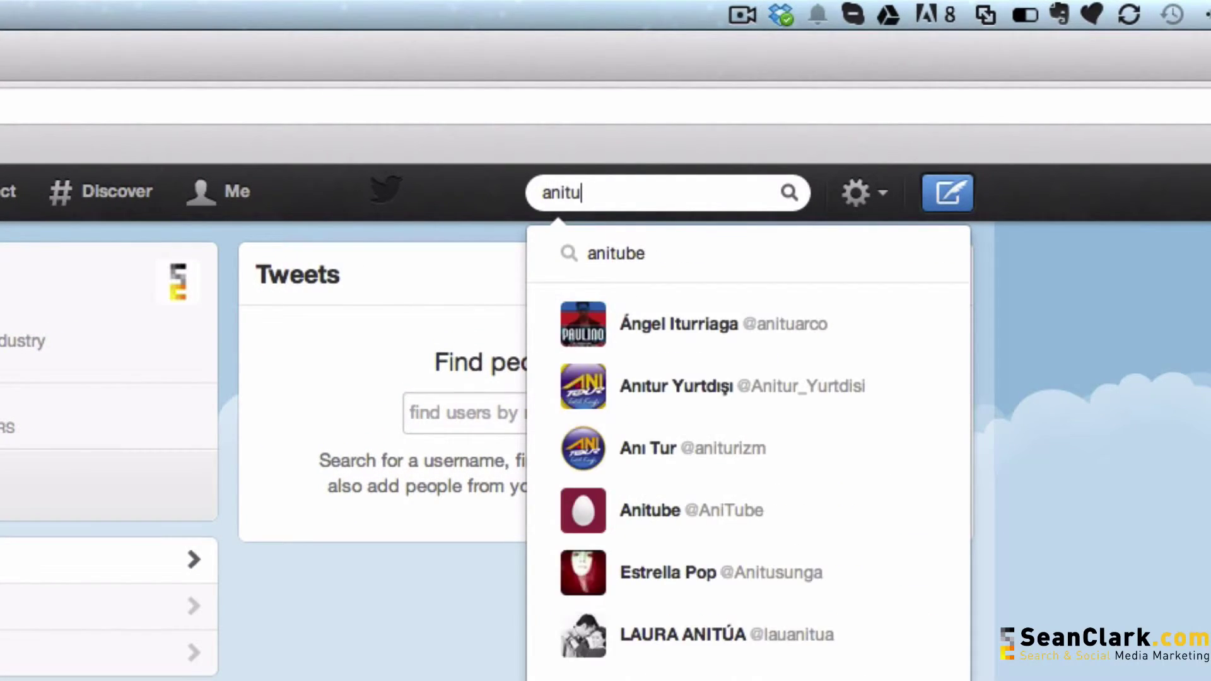
{"action": "key", "text": "BackSpace"}
{"action": "key", "text": "BackSpace"}
{"action": "key", "text": "BackSpace"}
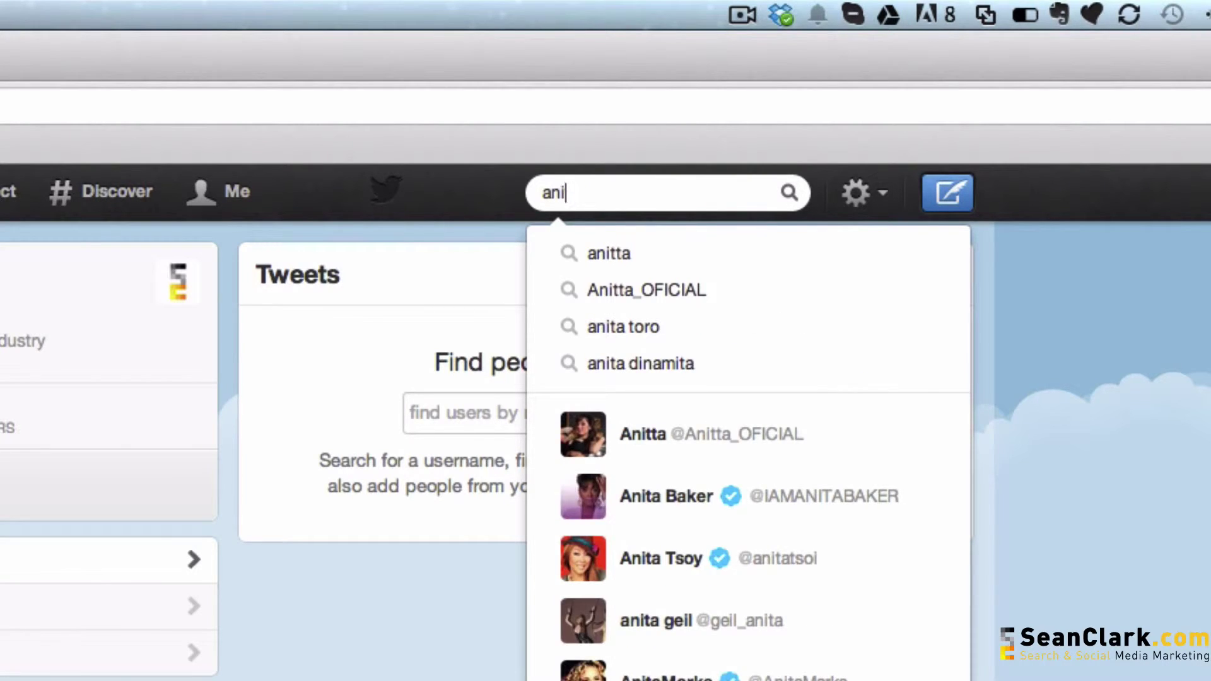
{"action": "type", "text": "tiques"}
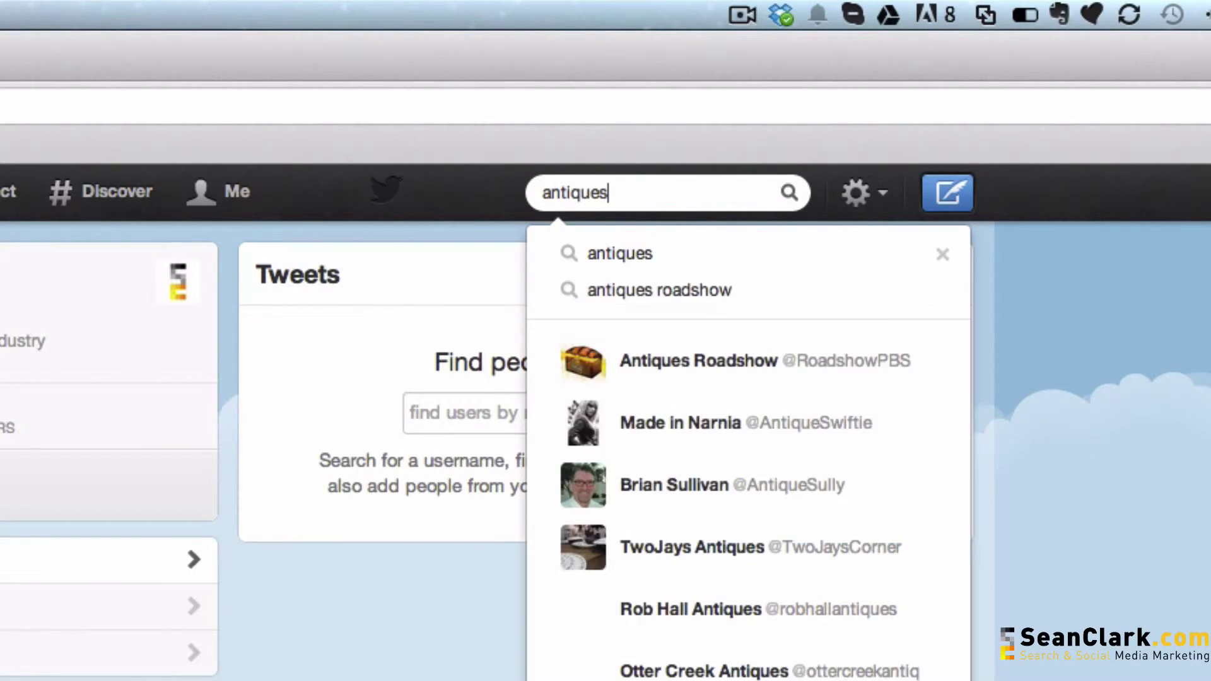
{"action": "key", "text": "Return"}
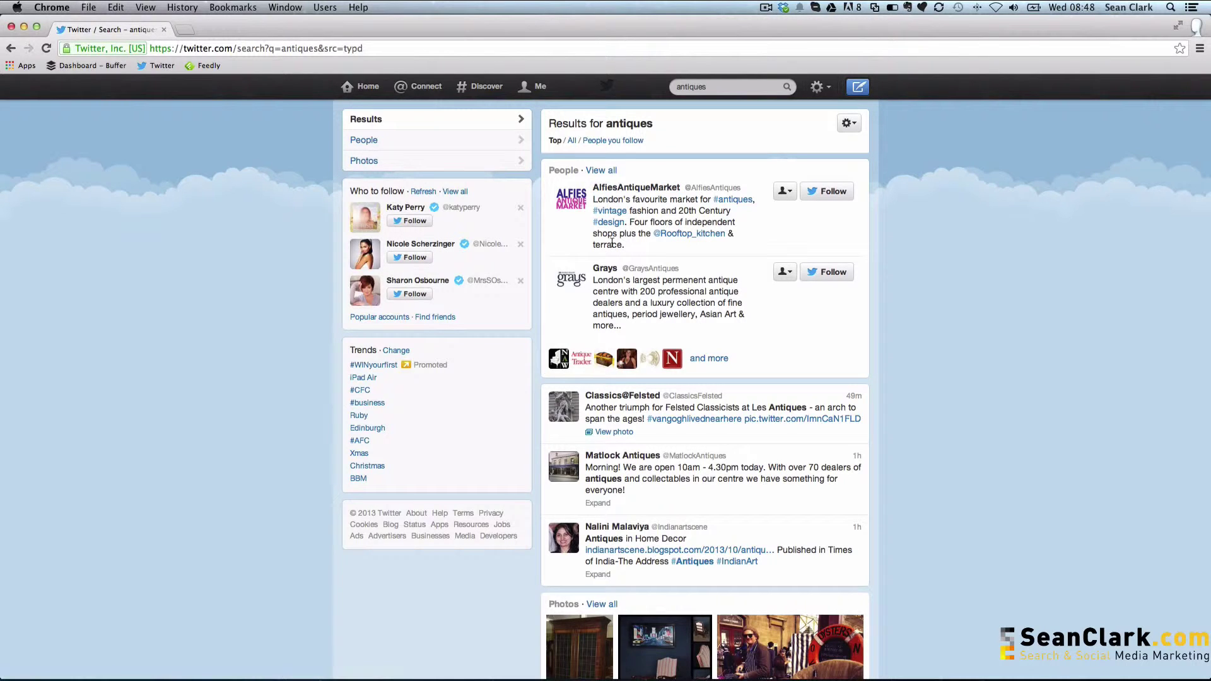
- Add the AlfiesAntiqueMarket account from the search results to the Antiques list without following it
{"action": "scroll", "coordinate": [612, 243], "scroll_direction": "down", "scroll_amount": 1}
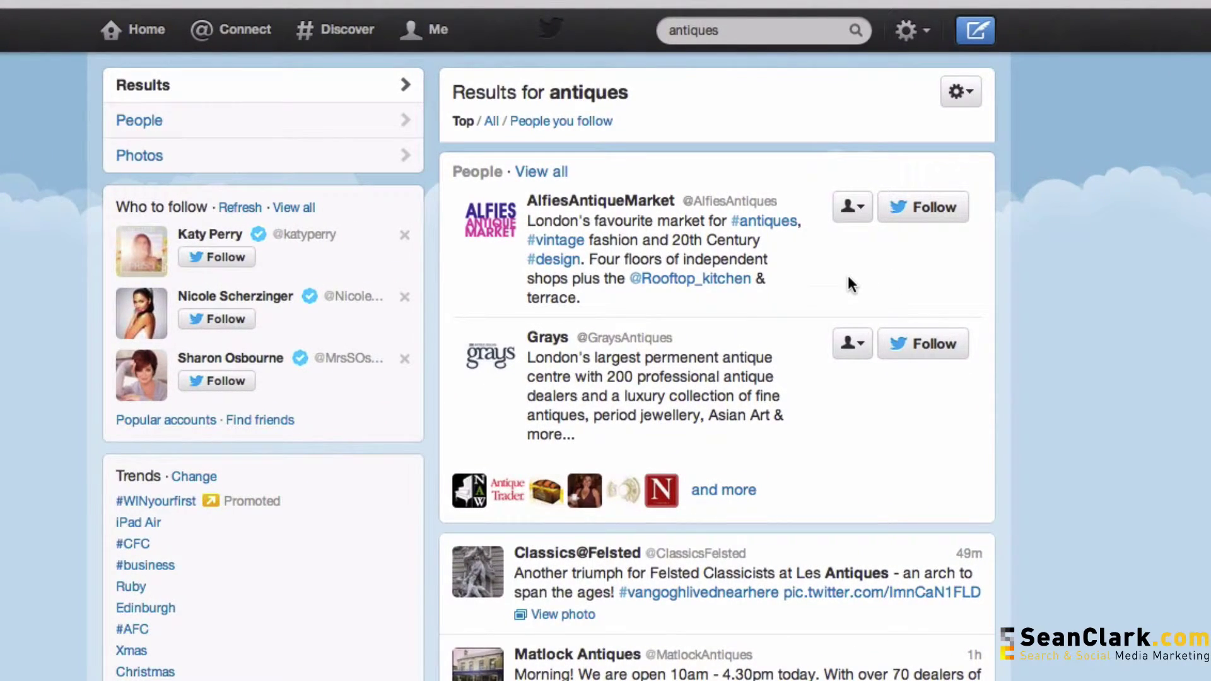
{"action": "left_click", "coordinate": [853, 208]}
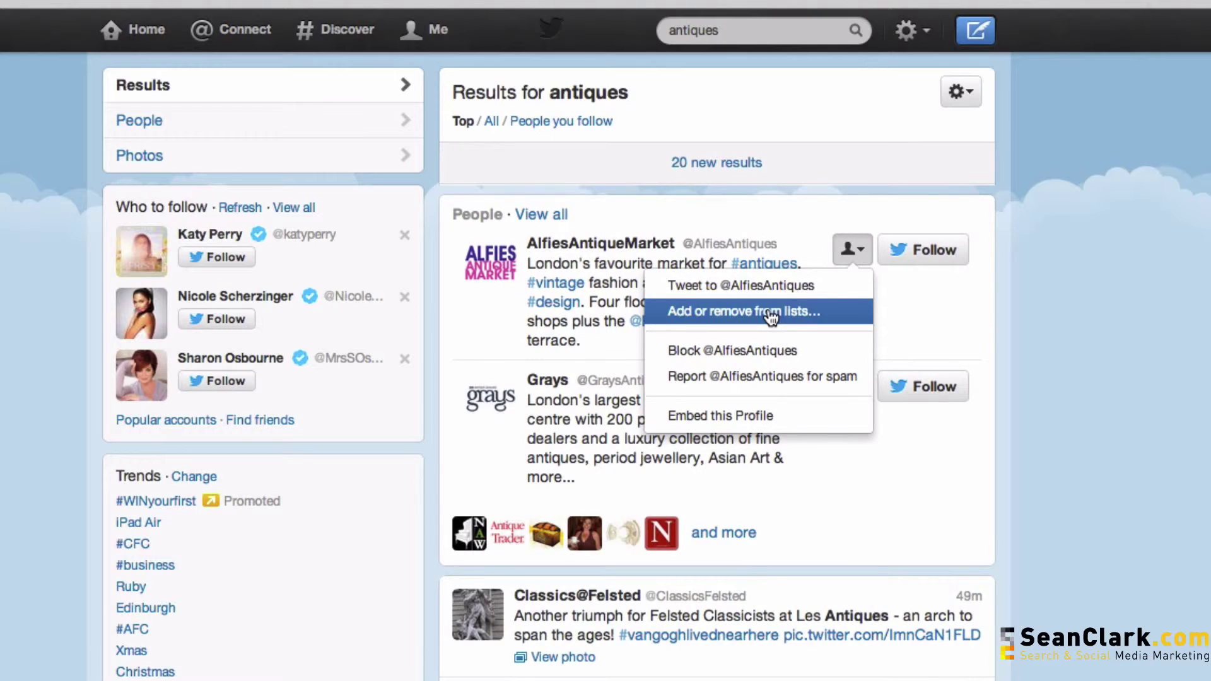
{"action": "left_click", "coordinate": [771, 313]}
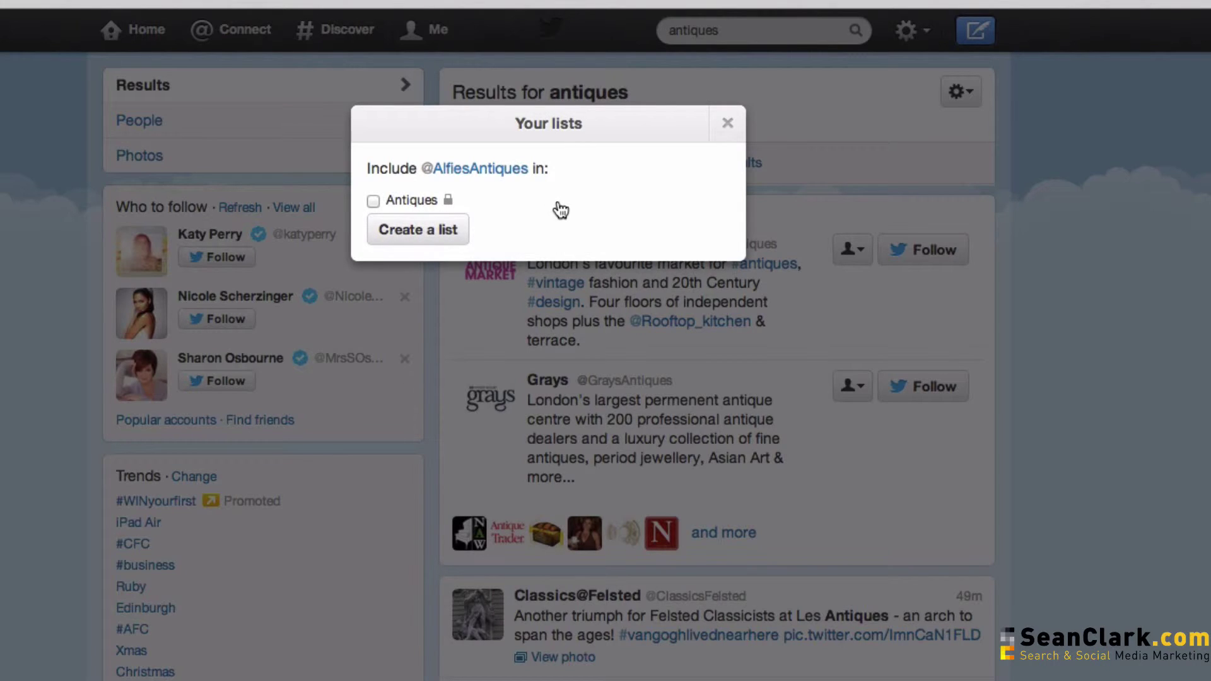
{"action": "left_click", "coordinate": [373, 202]}
{"action": "left_click", "coordinate": [730, 124]}
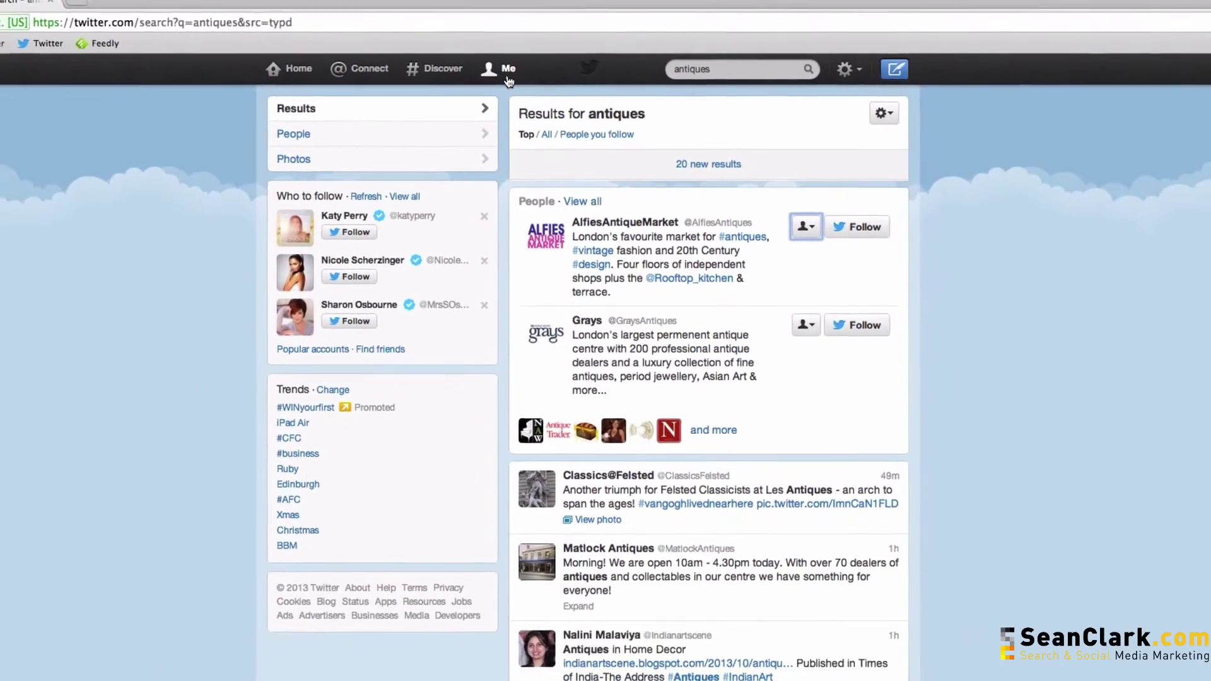
- Open the Antiques list from the profile's lists and look through its tweets
{"action": "left_click", "coordinate": [508, 79]}
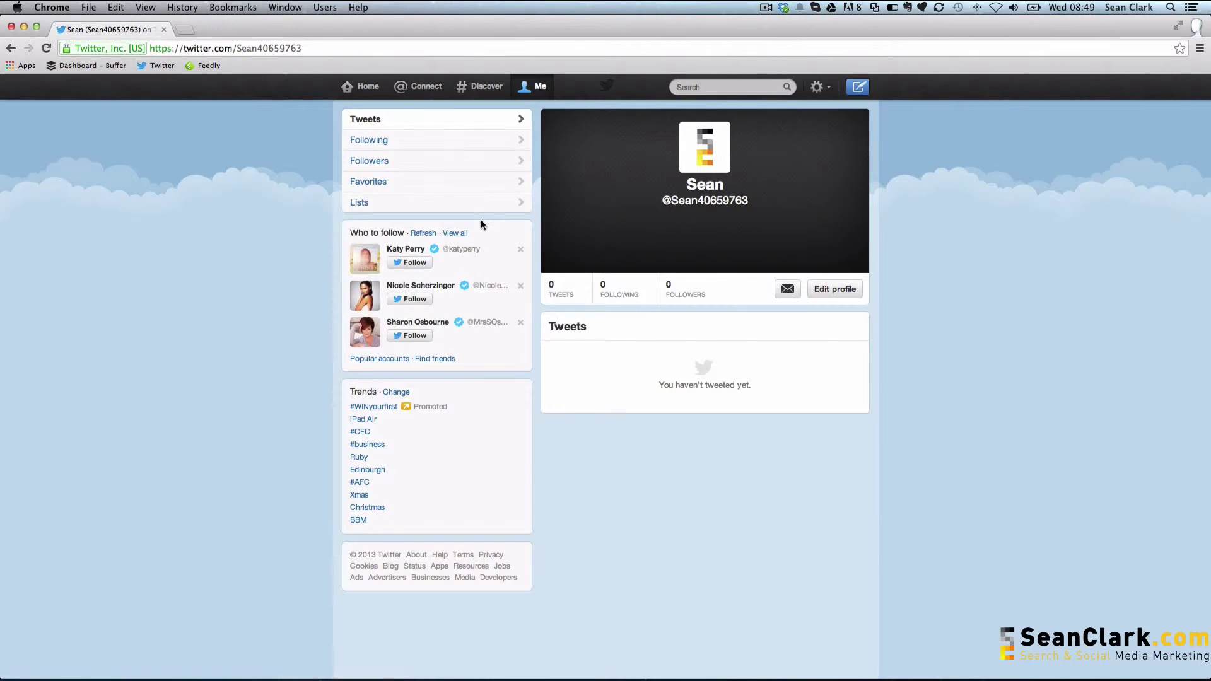
{"action": "left_click", "coordinate": [425, 210]}
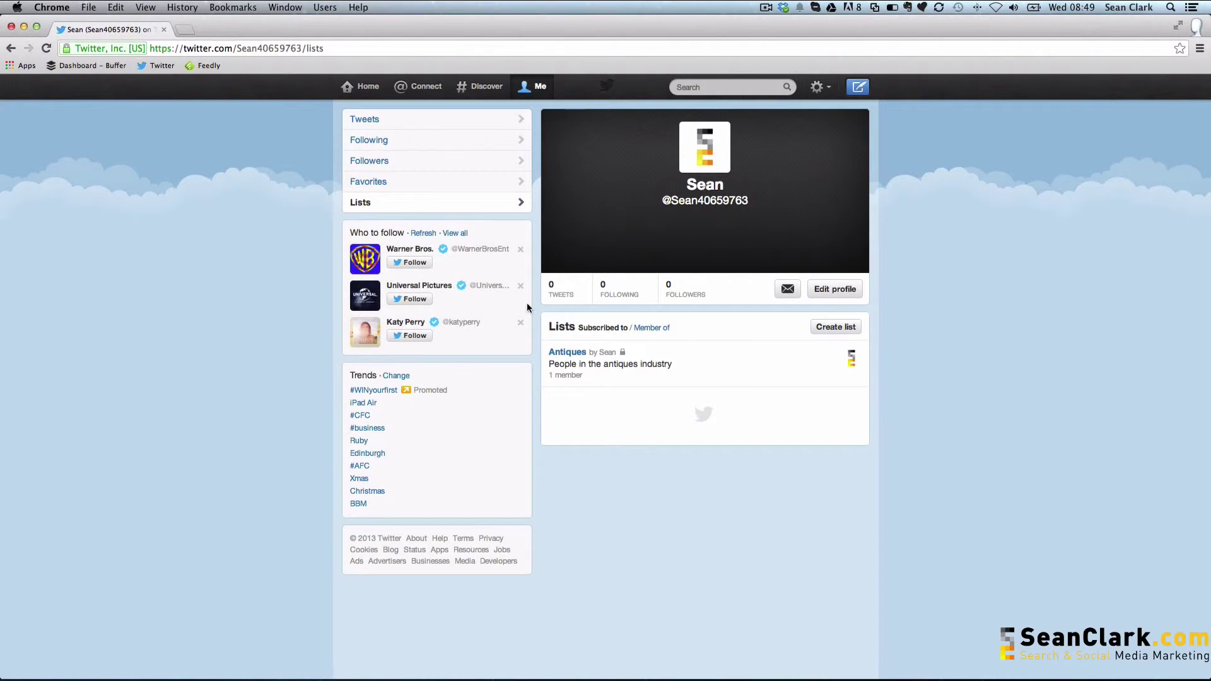
{"action": "left_click", "coordinate": [571, 357]}
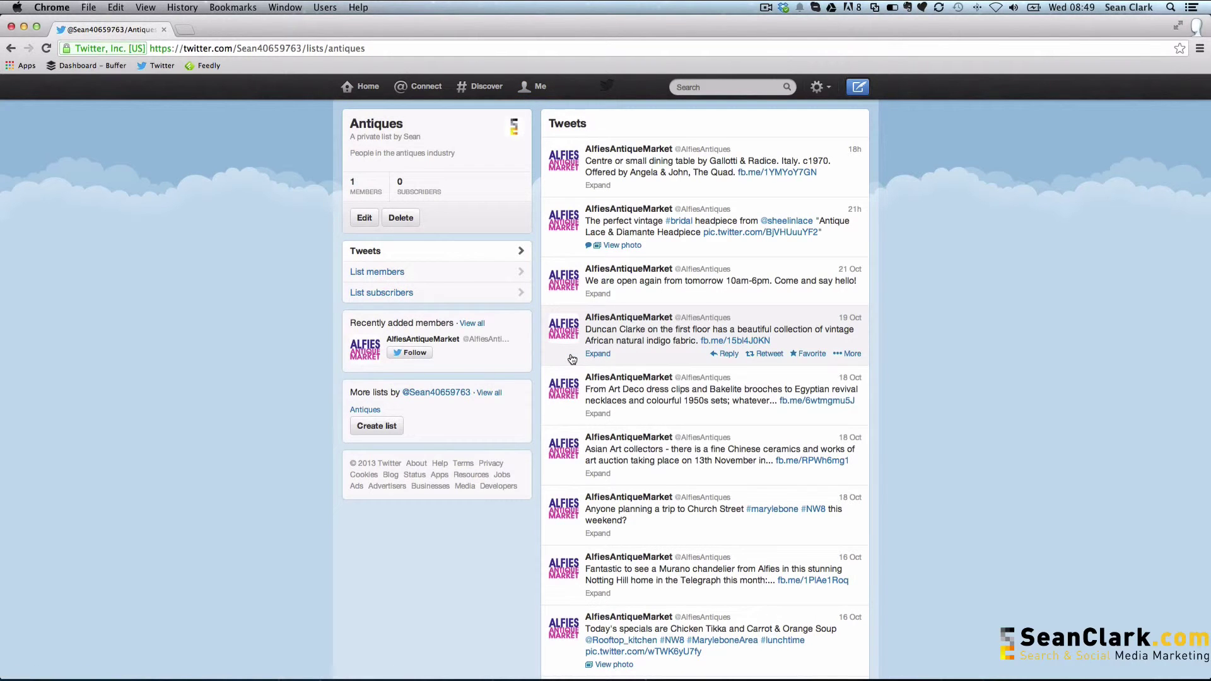
{"action": "scroll", "coordinate": [572, 359], "scroll_direction": "down", "scroll_amount": 5}
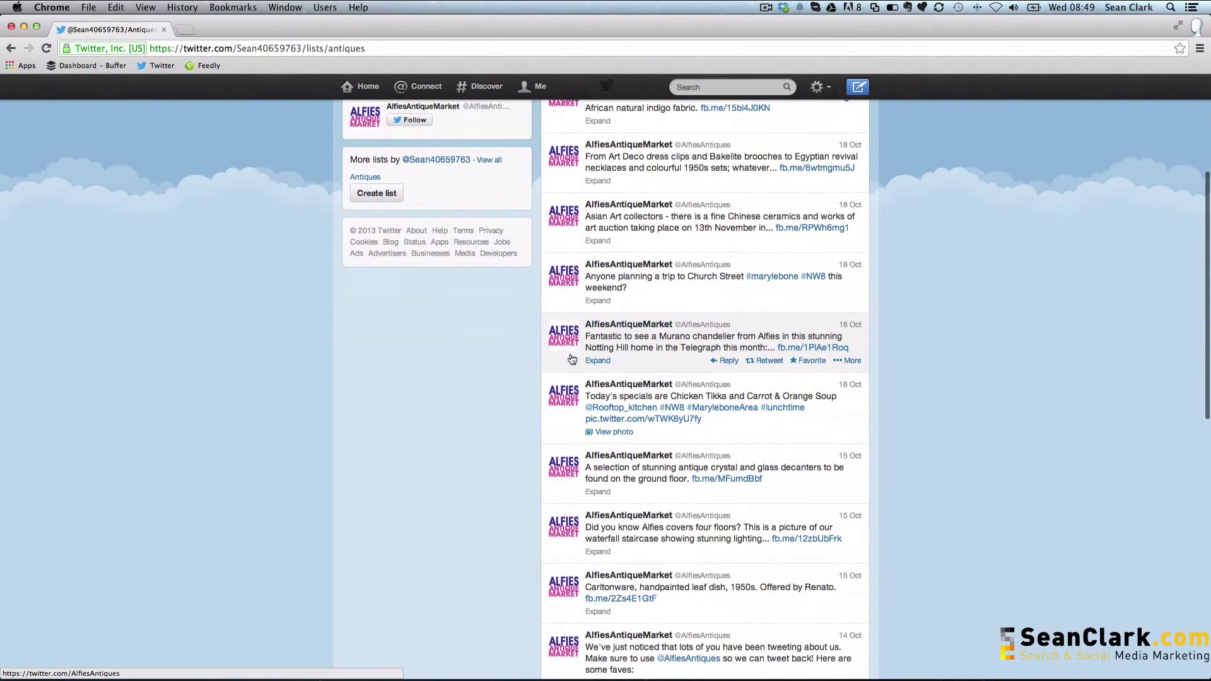
{"action": "scroll", "coordinate": [571, 359], "scroll_direction": "up", "scroll_amount": 5}
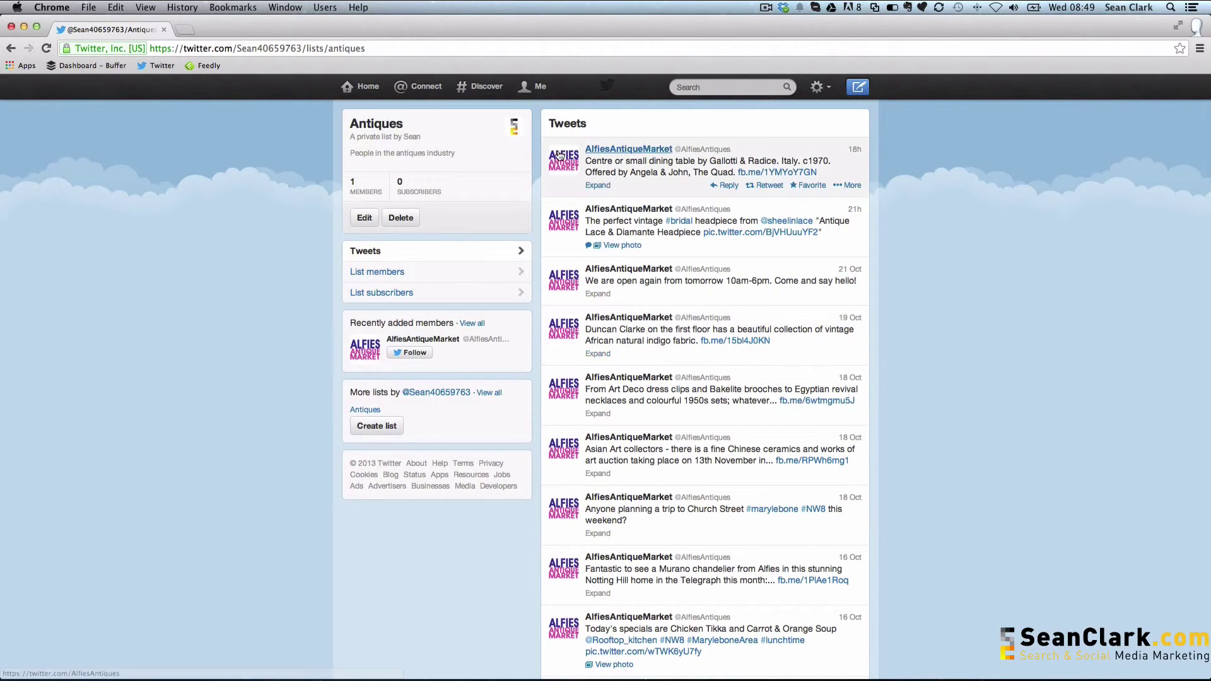
- Return to the account's own profile and check how many accounts it follows
{"action": "left_click", "coordinate": [538, 87]}
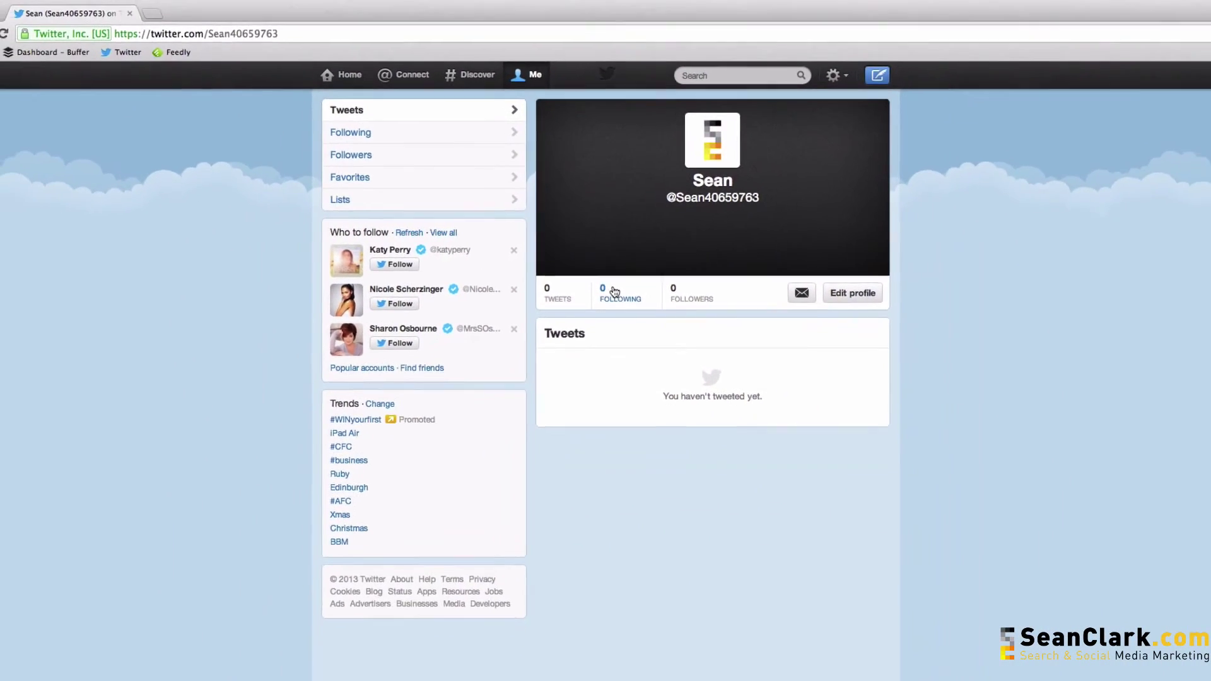
{"action": "left_click", "coordinate": [614, 291]}
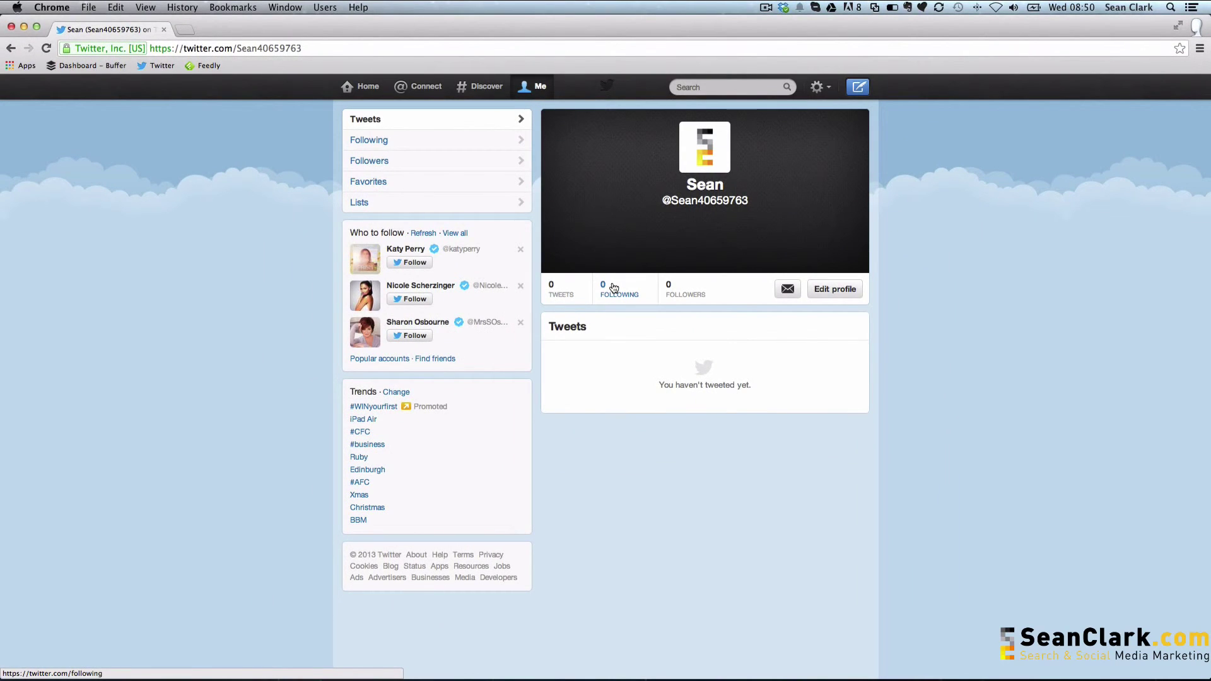